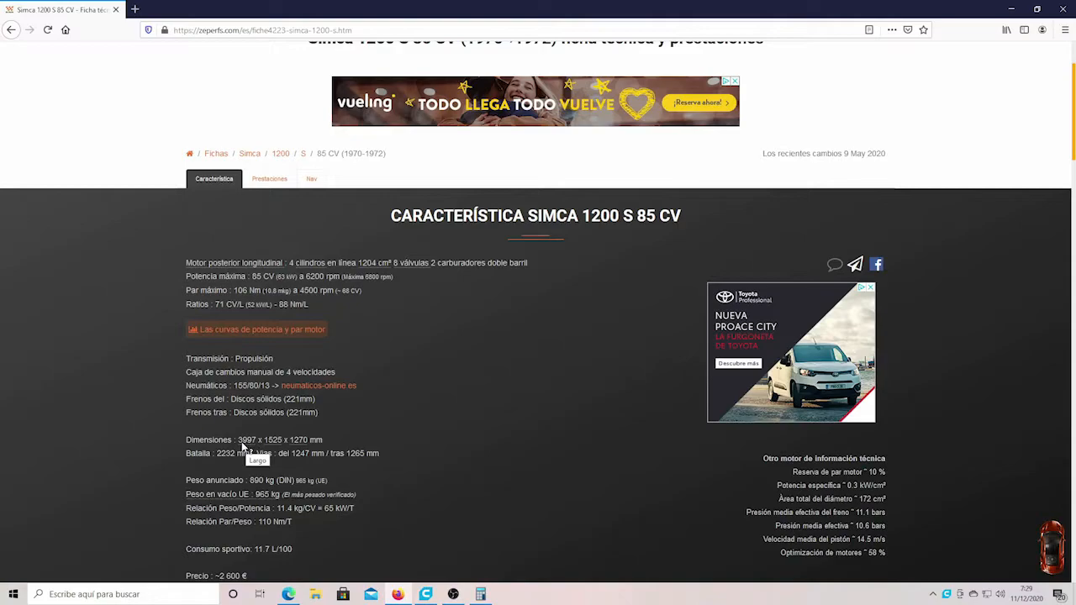
- In Calculator, divide the car's listed length of 3997 mm by 0.32
left_click(482, 597)
type("3.997")
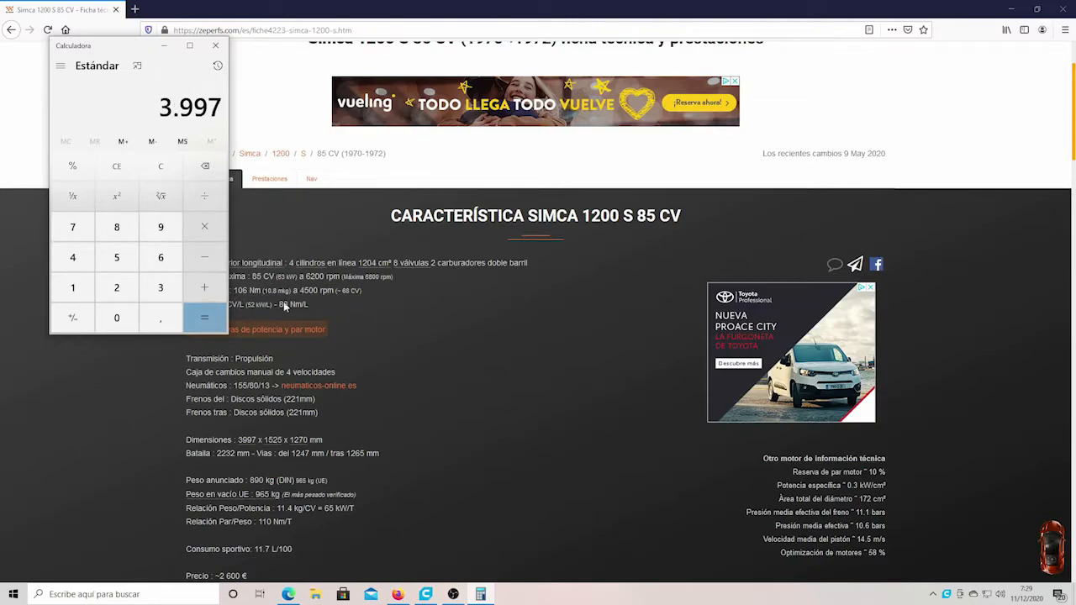
left_click(205, 198)
left_click(114, 317)
left_click(151, 323)
left_click(161, 288)
left_click(117, 288)
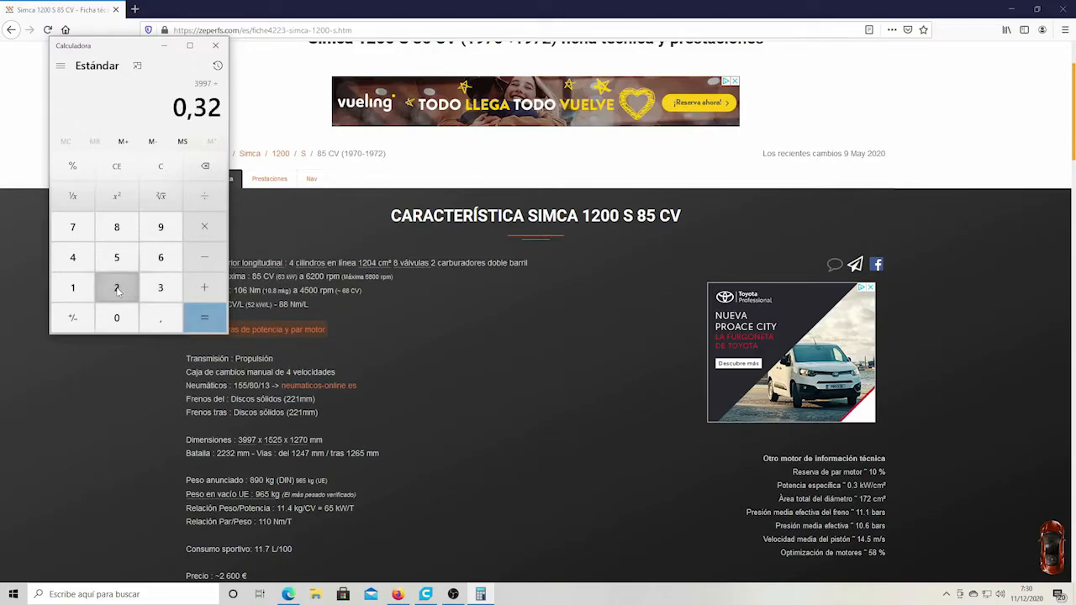
left_click(206, 325)
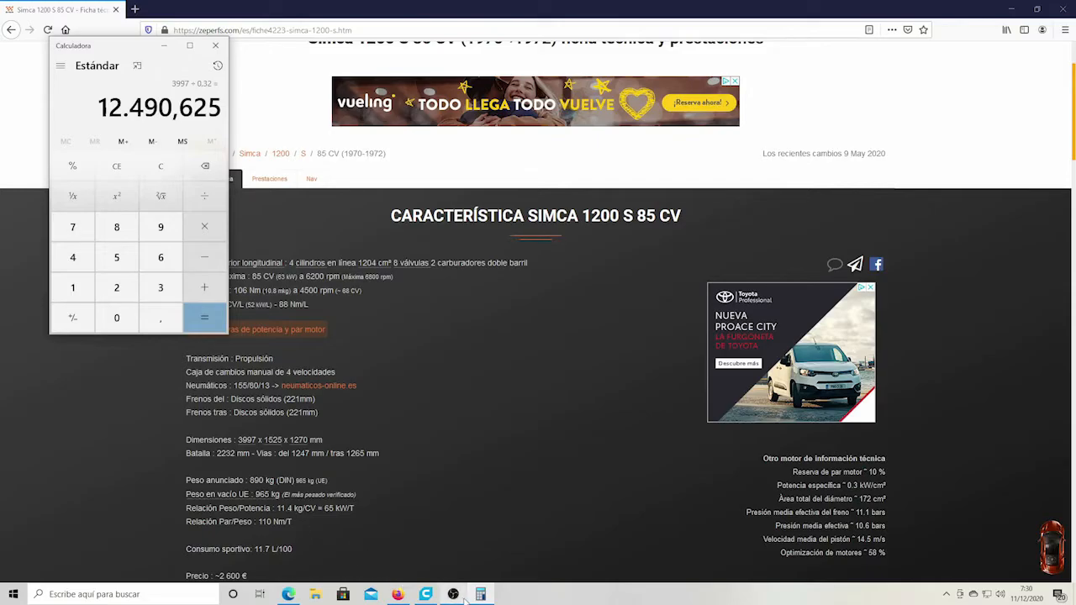
left_click(429, 596)
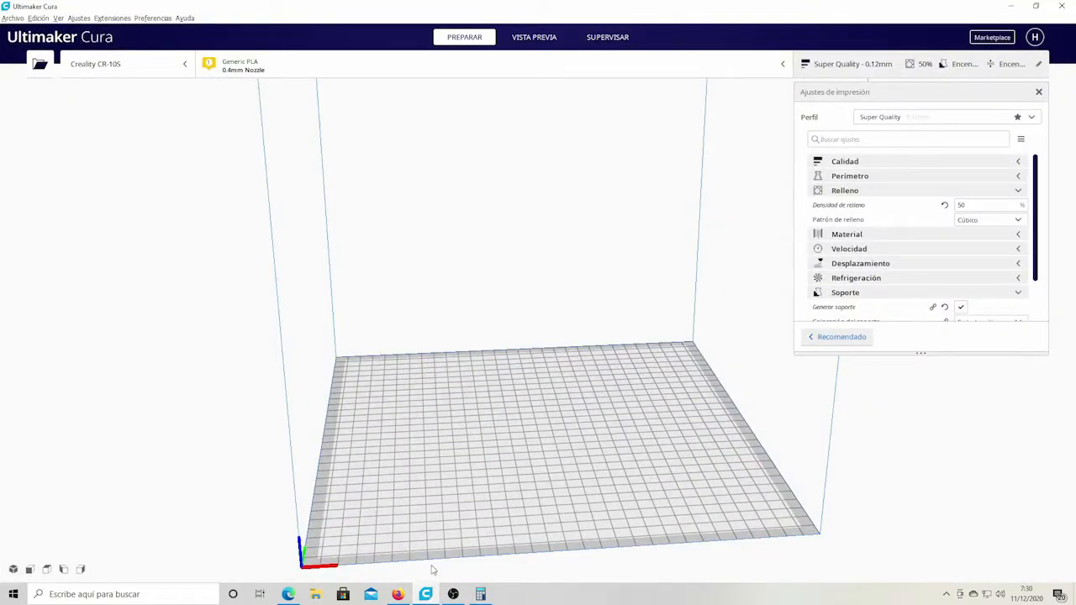
left_click(40, 67)
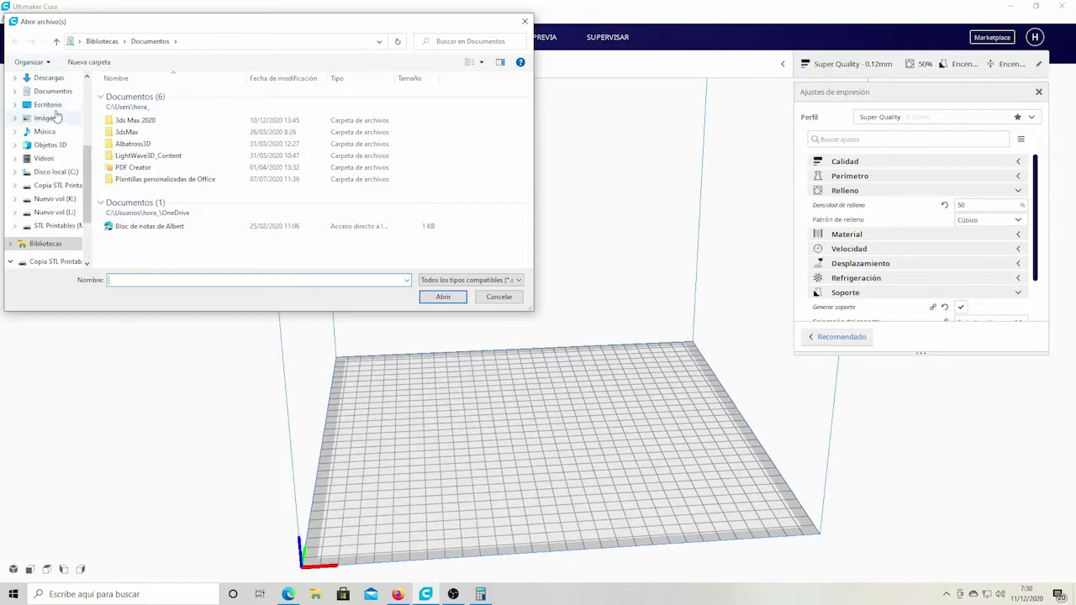
left_click(48, 104)
scroll(151, 239, "down", 5)
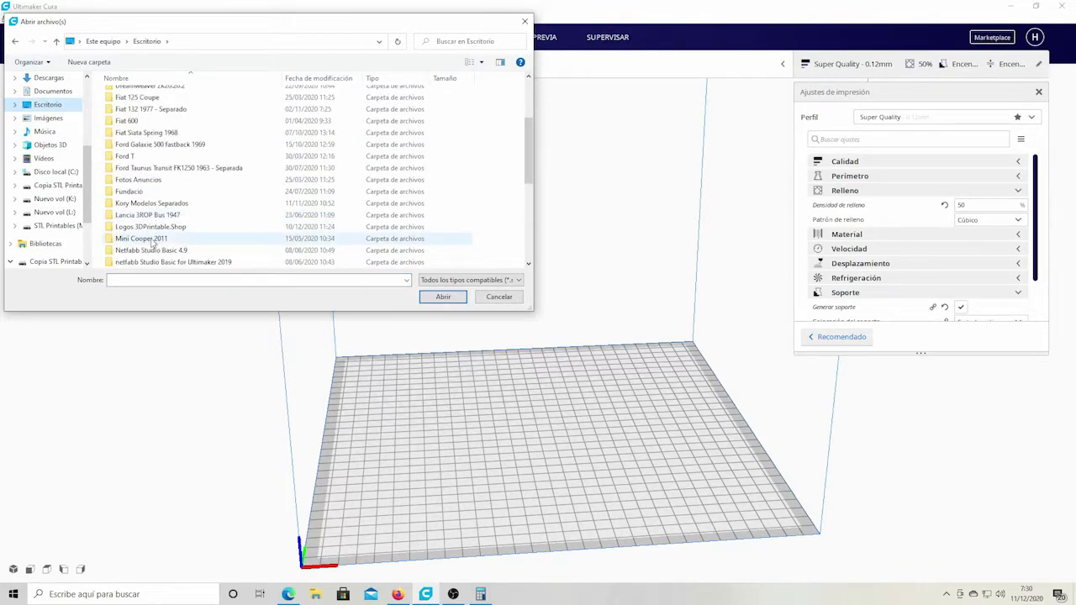
scroll(152, 242, "down", 4)
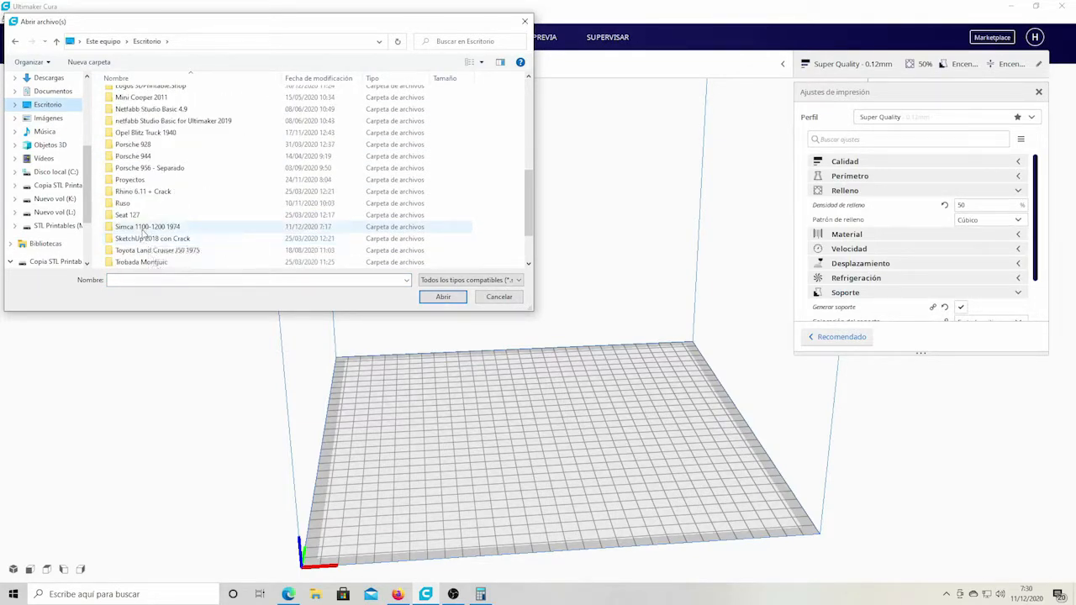
double_click(145, 228)
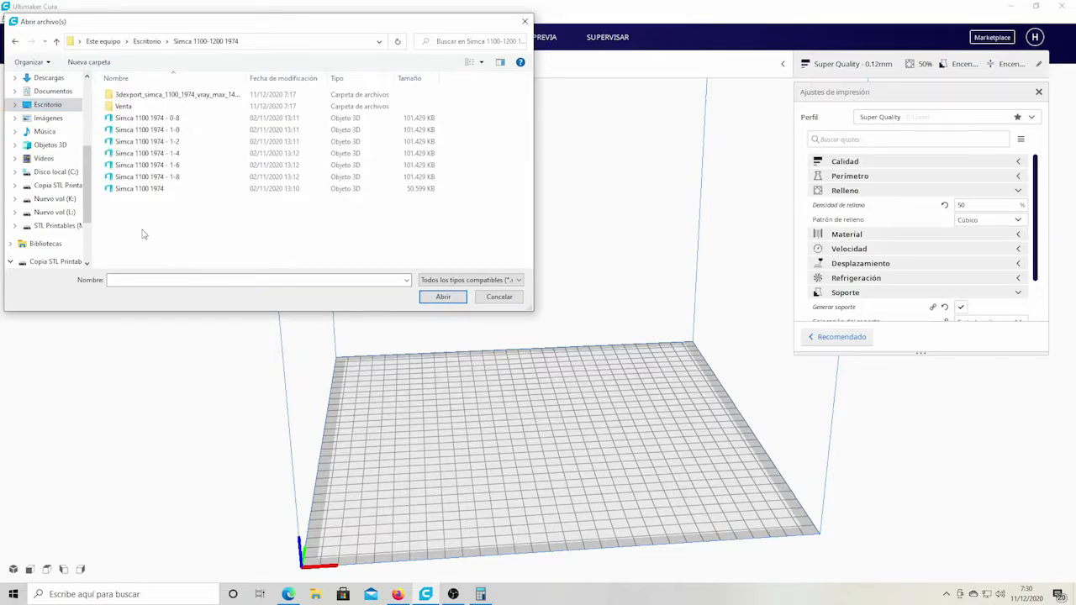
double_click(123, 107)
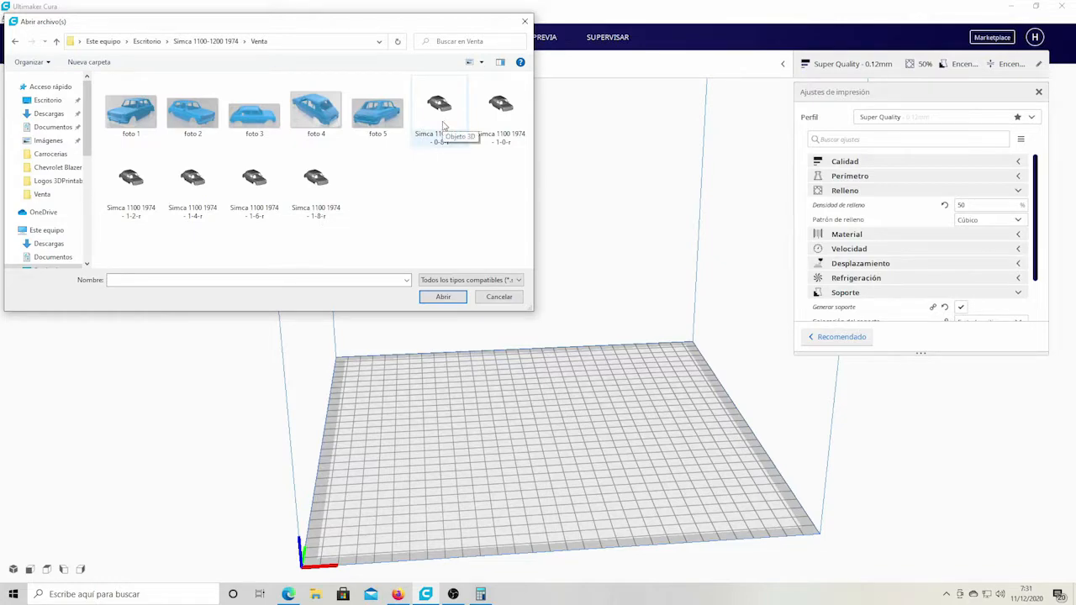
left_click(134, 197)
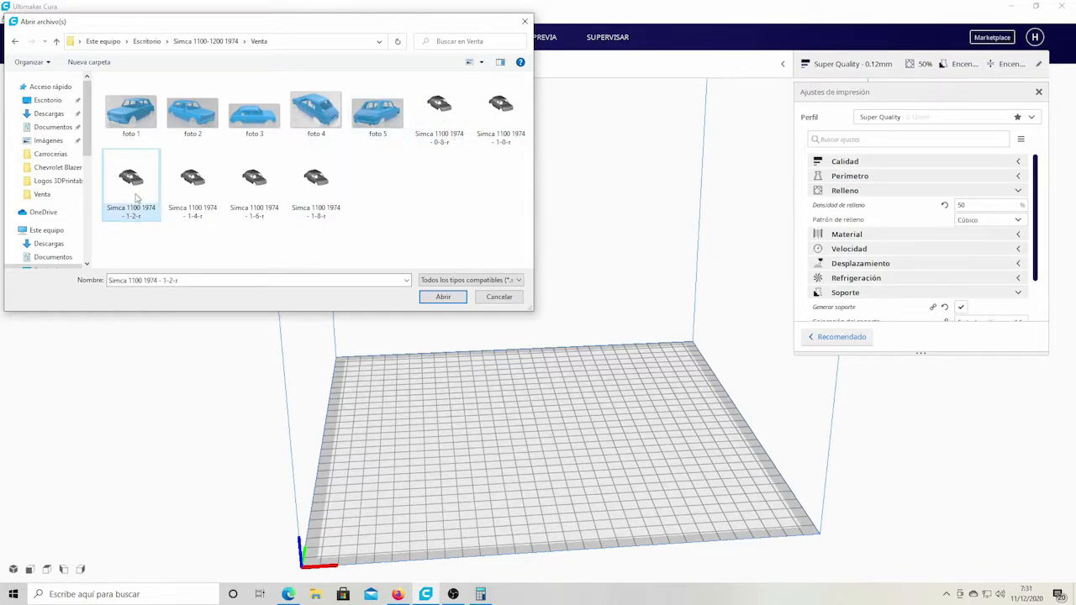
left_click(437, 300)
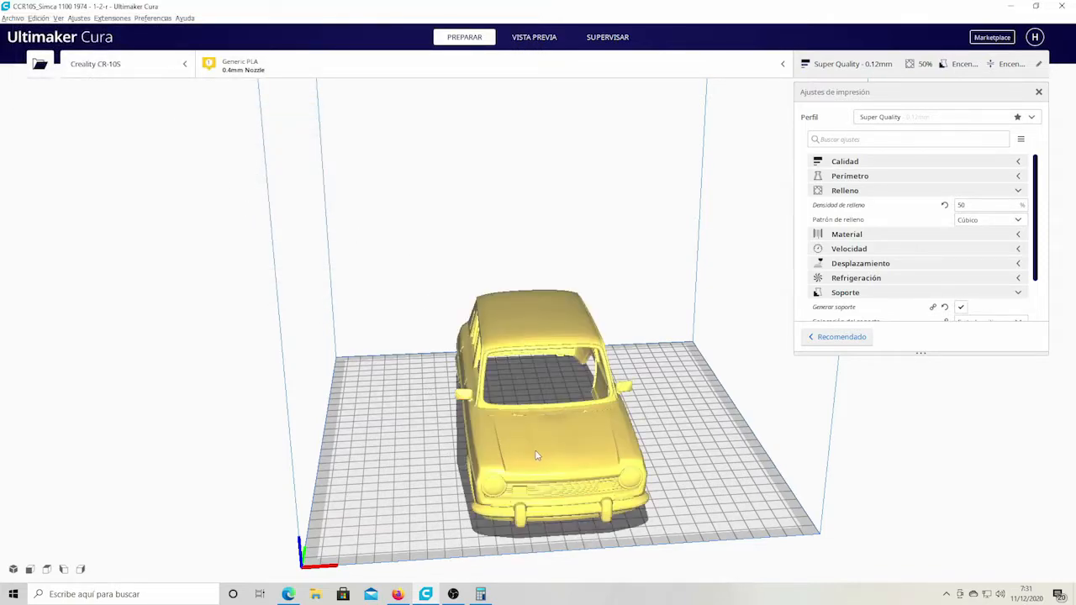
- Scale the car body uniformly to a Y length of 124.90 mm, checking the value against the calculator result
left_click(541, 459)
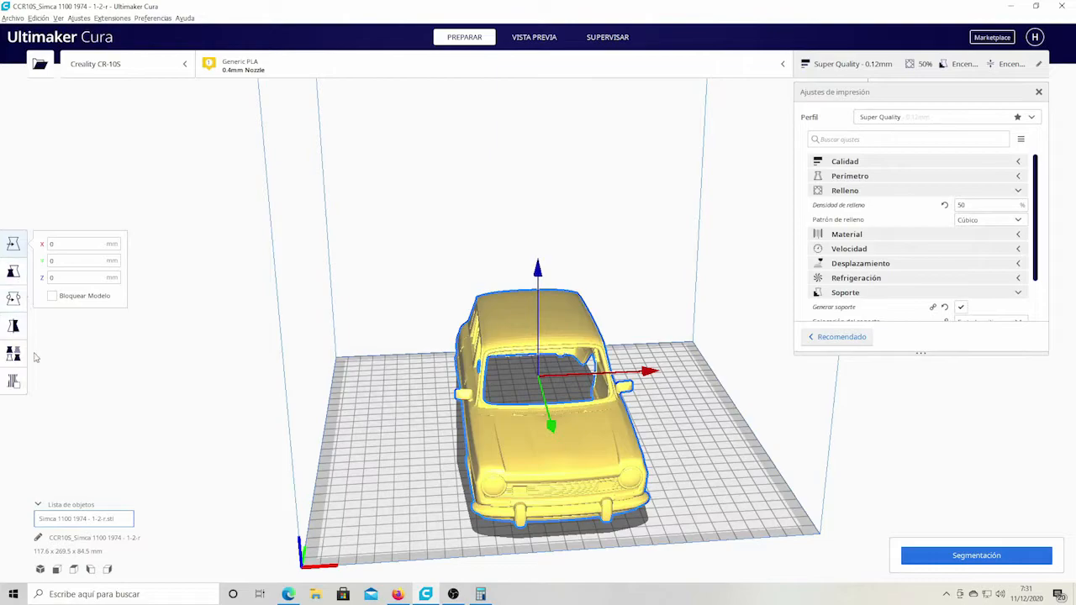
left_click(480, 594)
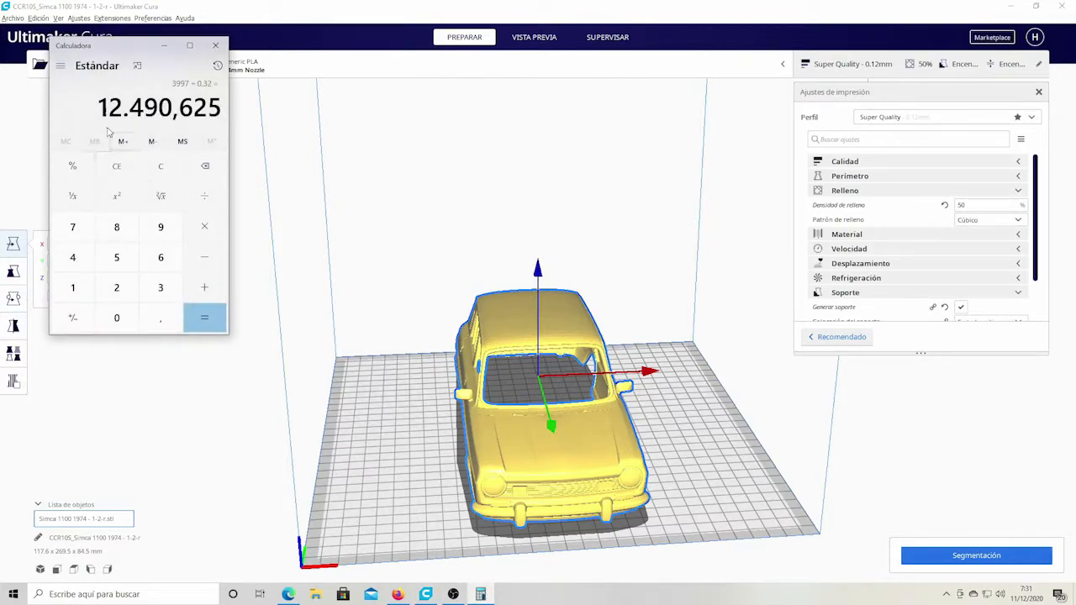
left_click(365, 426)
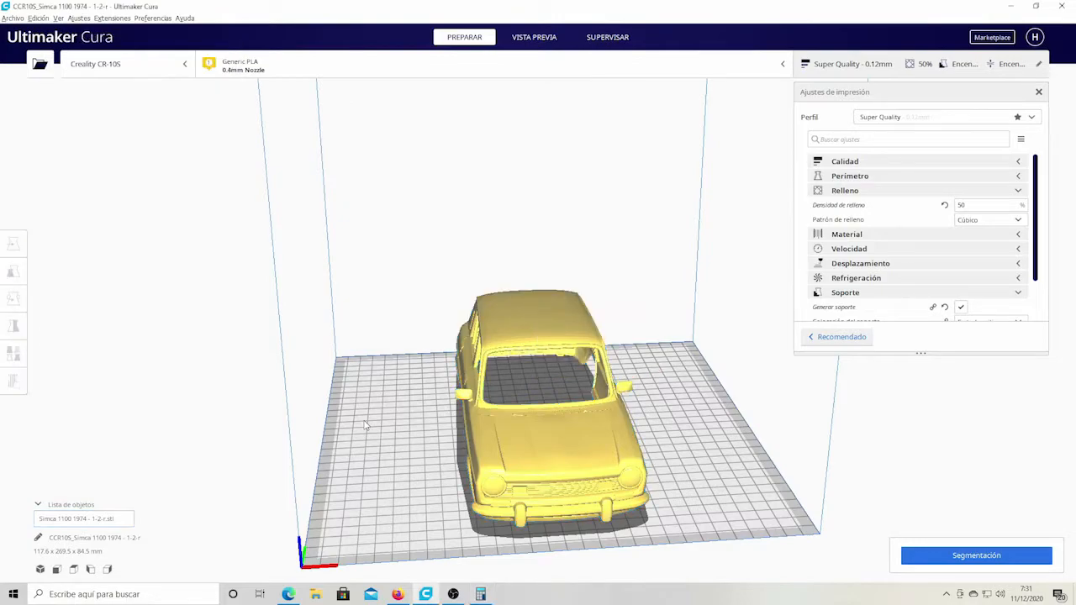
left_click(514, 453)
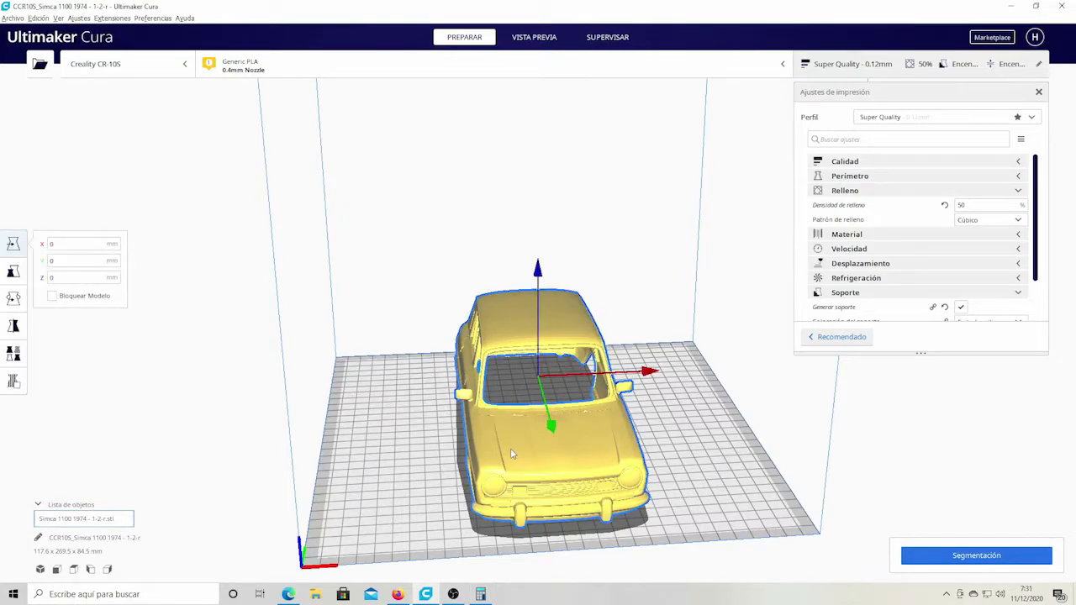
left_click(14, 273)
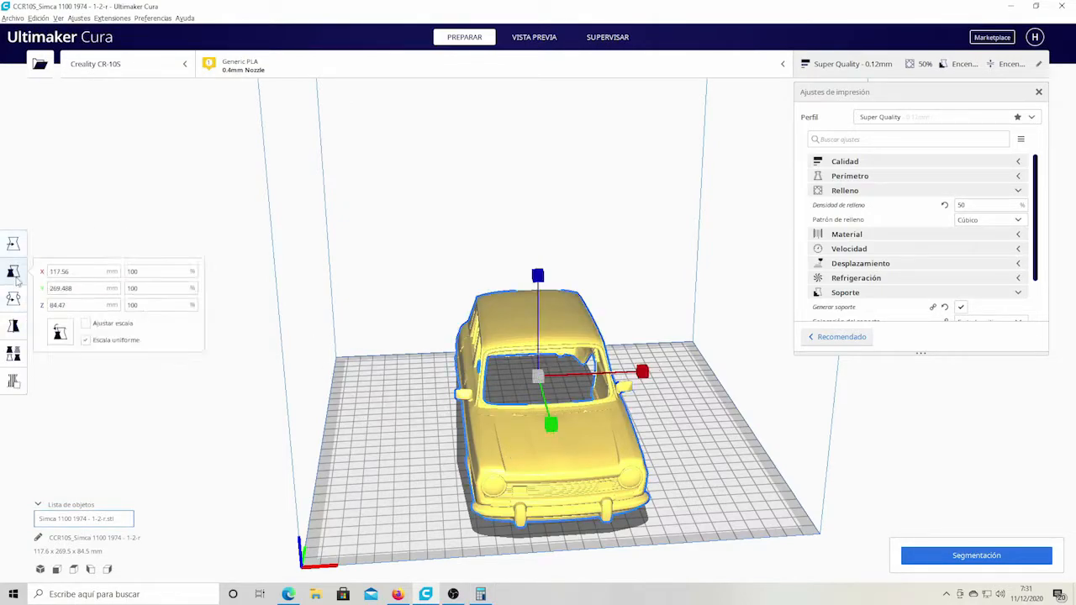
left_click(78, 287)
type("124")
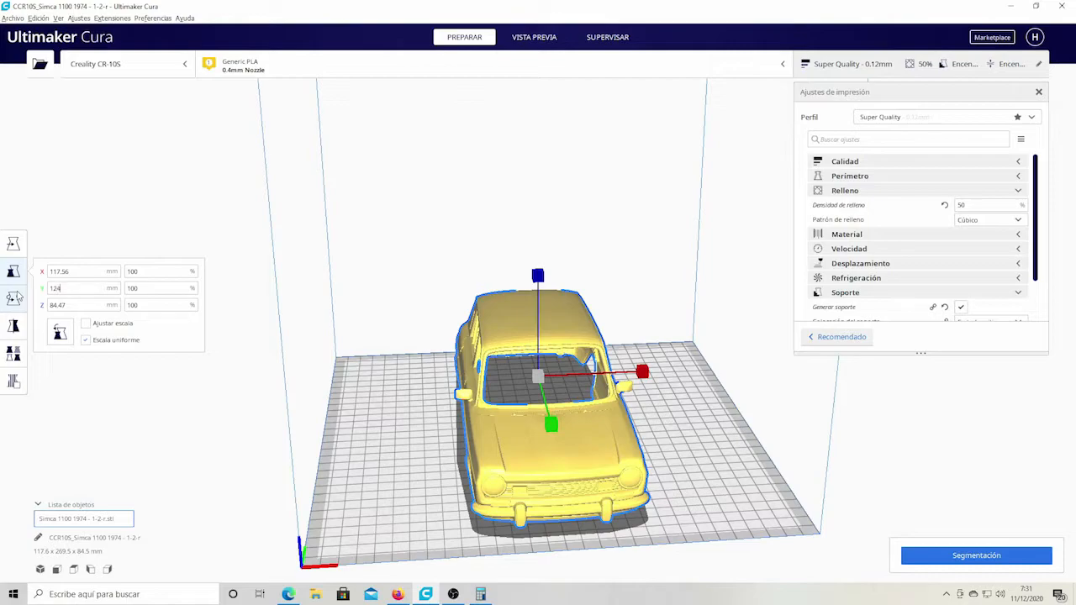
key("Return")
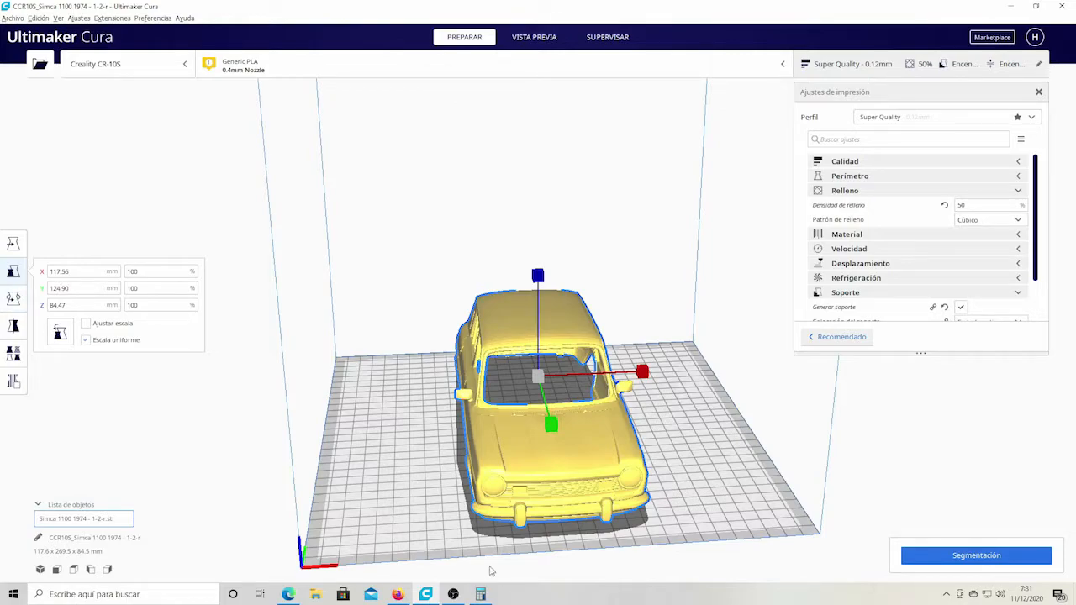
left_click(482, 594)
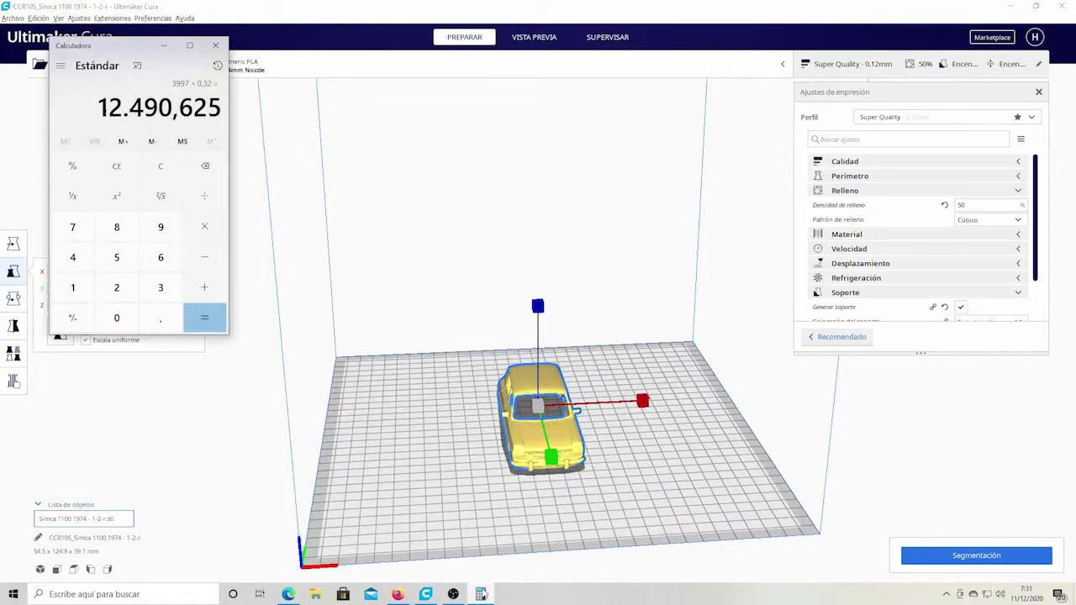
left_click(277, 463)
right_click_drag(638, 499, 545, 496)
left_click(535, 448)
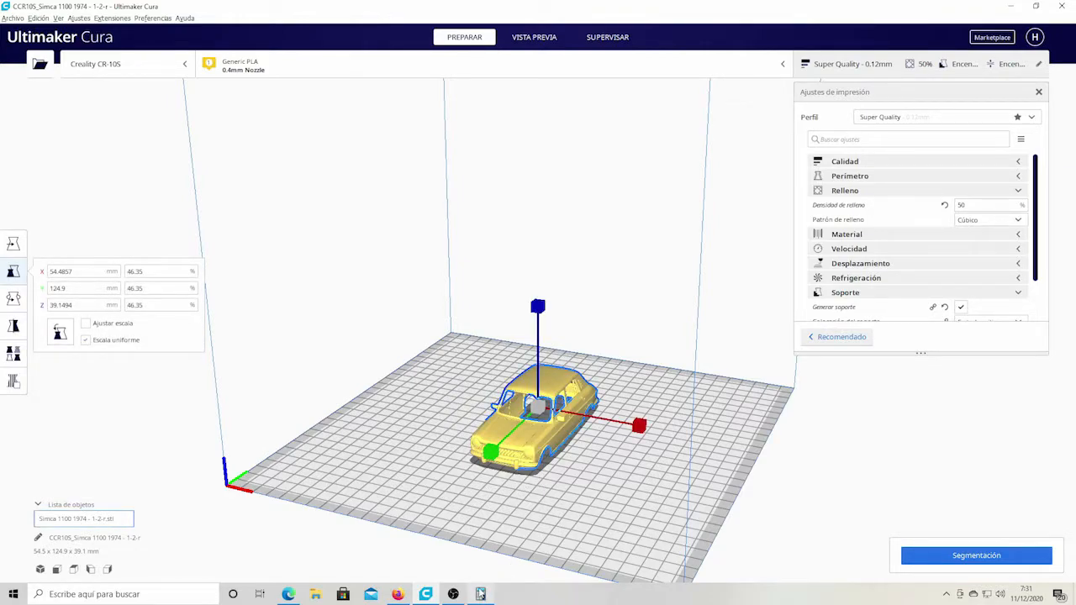
- Return to the car's specification page and, in Calculator, divide its 3997 mm length by 0.24
left_click(397, 594)
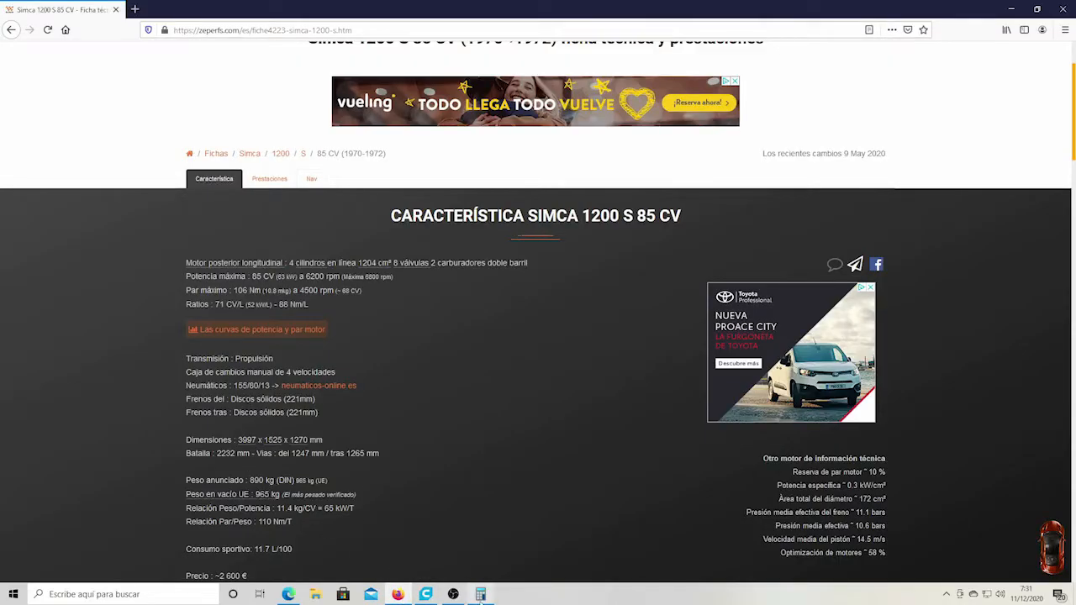
left_click(480, 594)
left_click(169, 178)
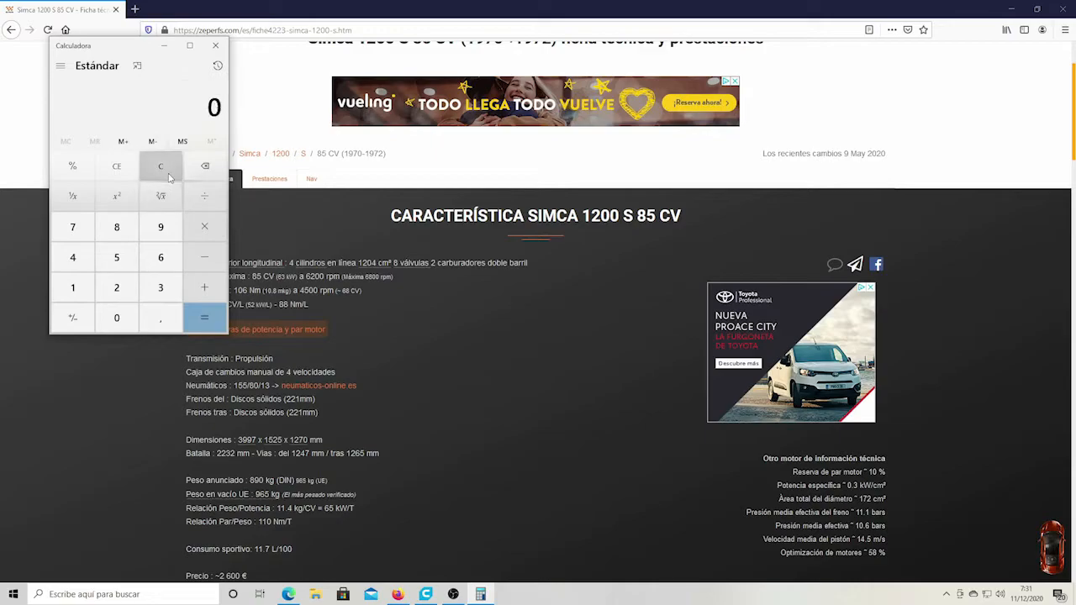
type("3997")
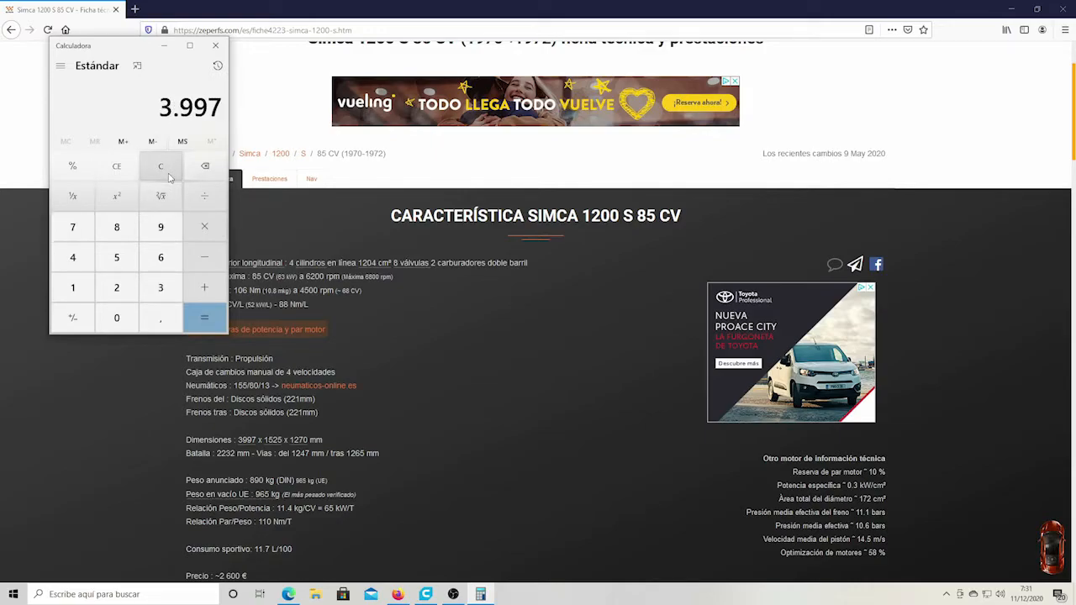
left_click(204, 196)
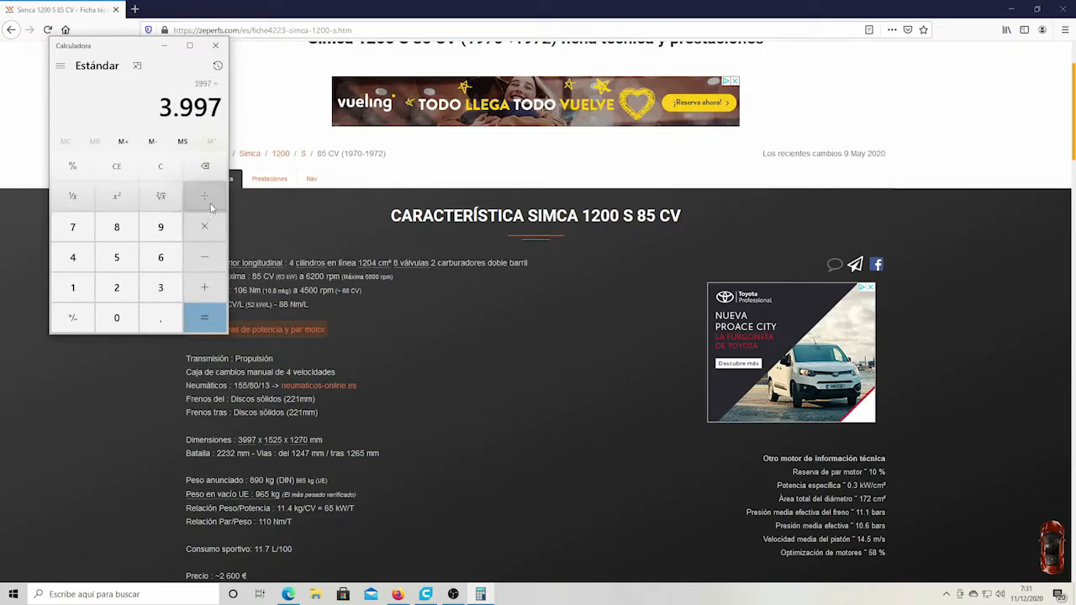
left_click(117, 318)
left_click(160, 318)
left_click(116, 287)
left_click(74, 259)
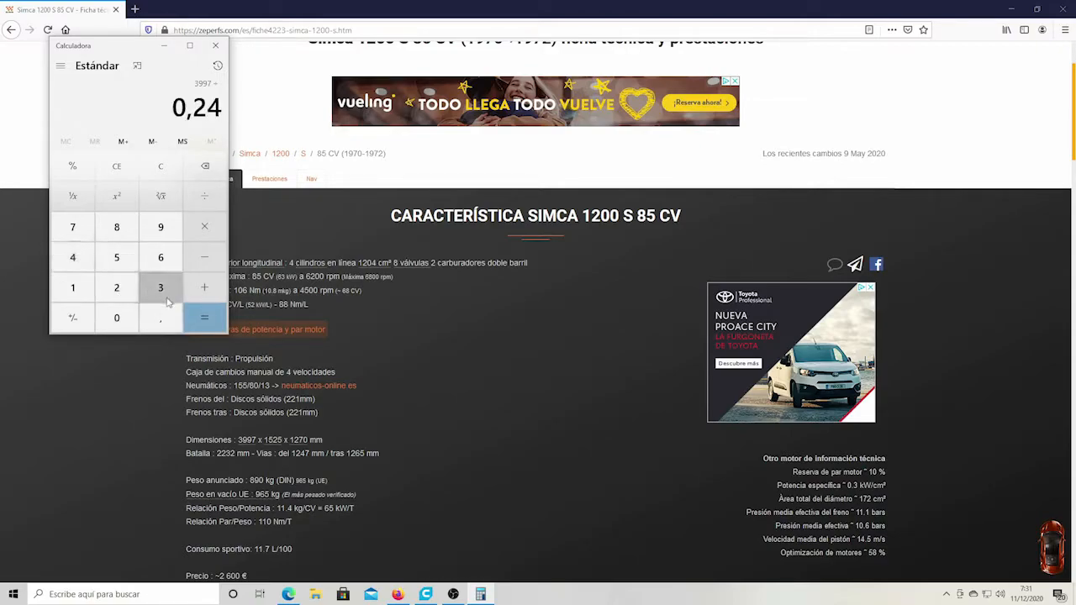
left_click(205, 317)
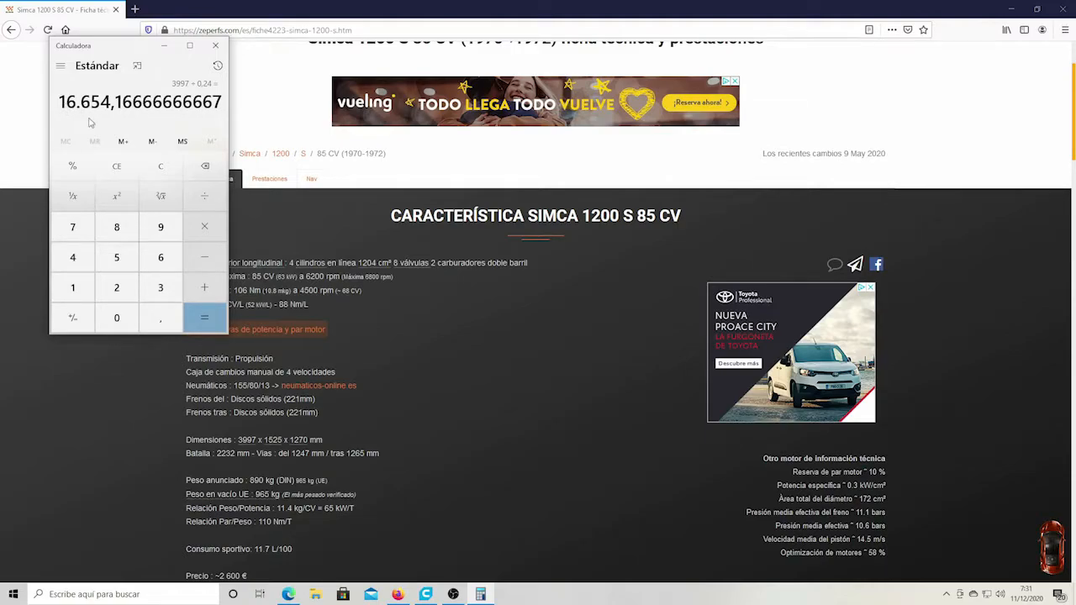
- Back in Cura, scale the car body uniformly to a Y length of 166.54 mm
left_click(429, 595)
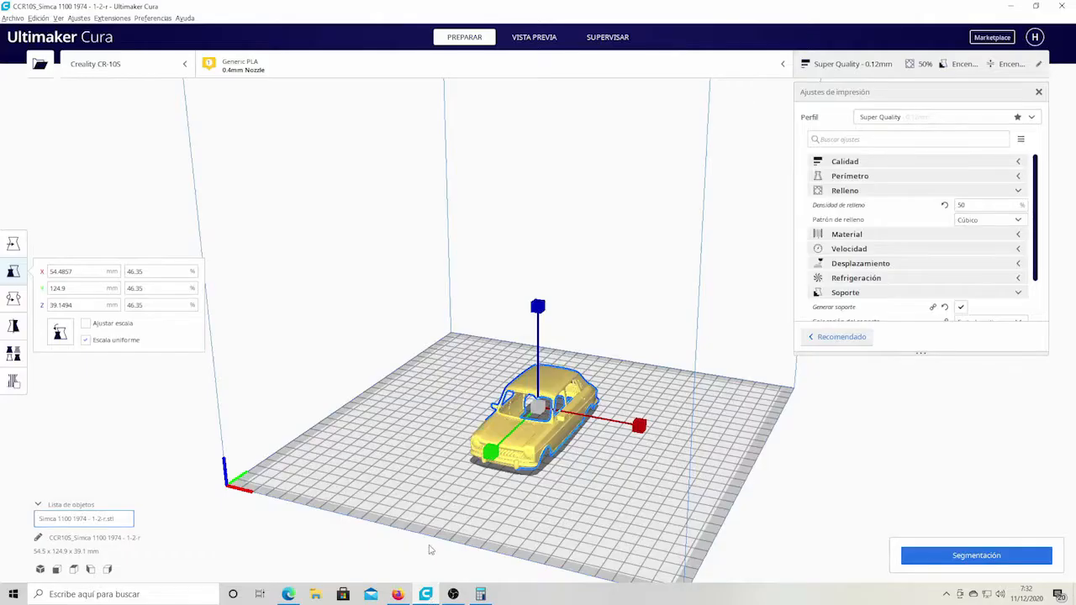
left_click_drag(86, 288, 8, 291)
type("166.54")
key("Return")
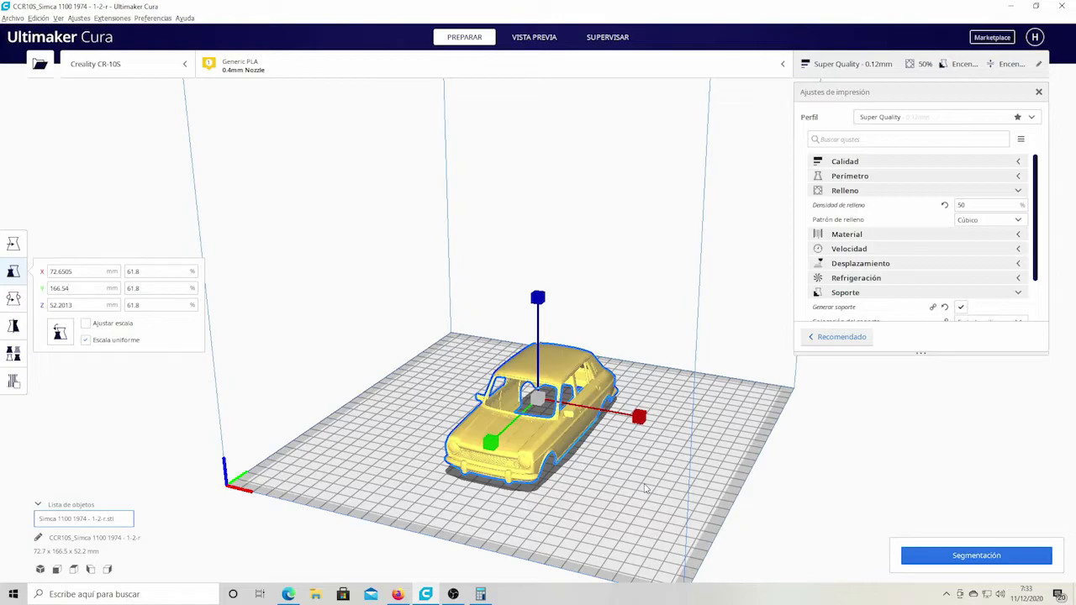
- Recheck the car's listed dimensions and the scale calculation, and slice the scaled car body in Cura
left_click(398, 595)
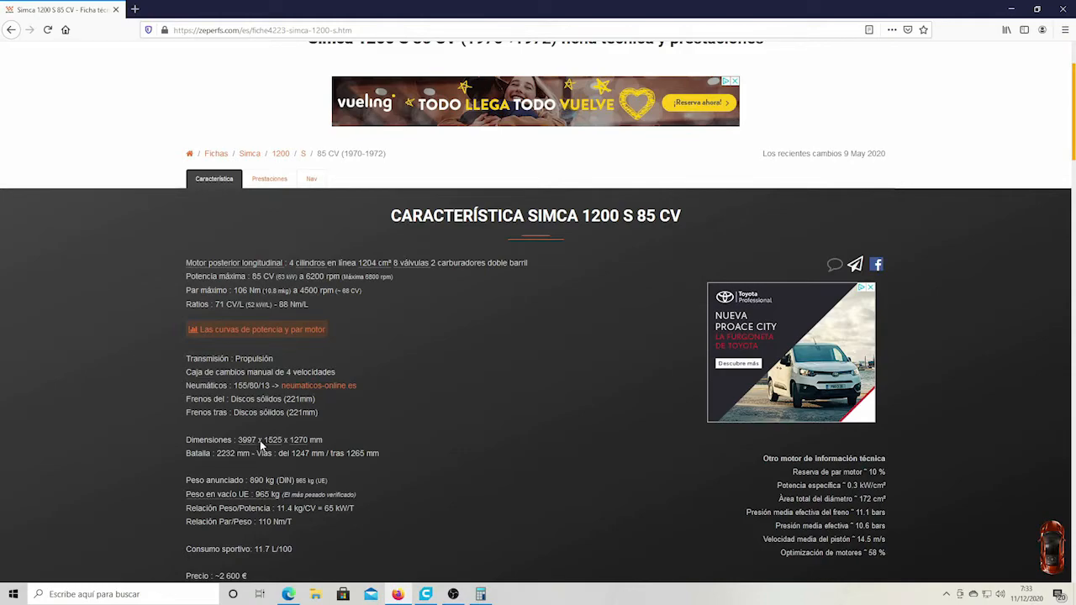
left_click(481, 594)
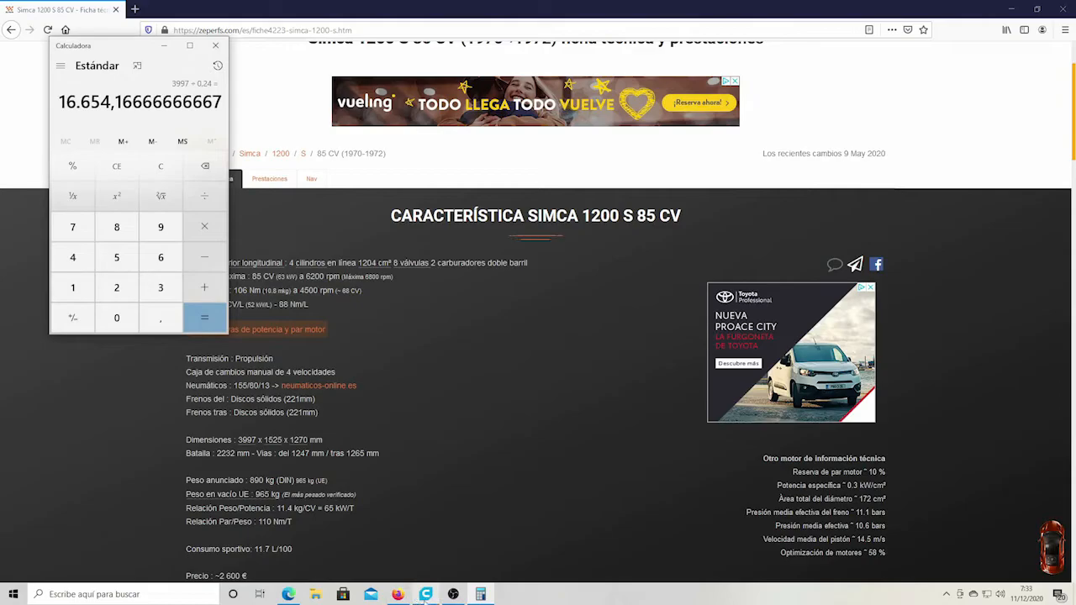
mouse_move(428, 599)
left_click(425, 580)
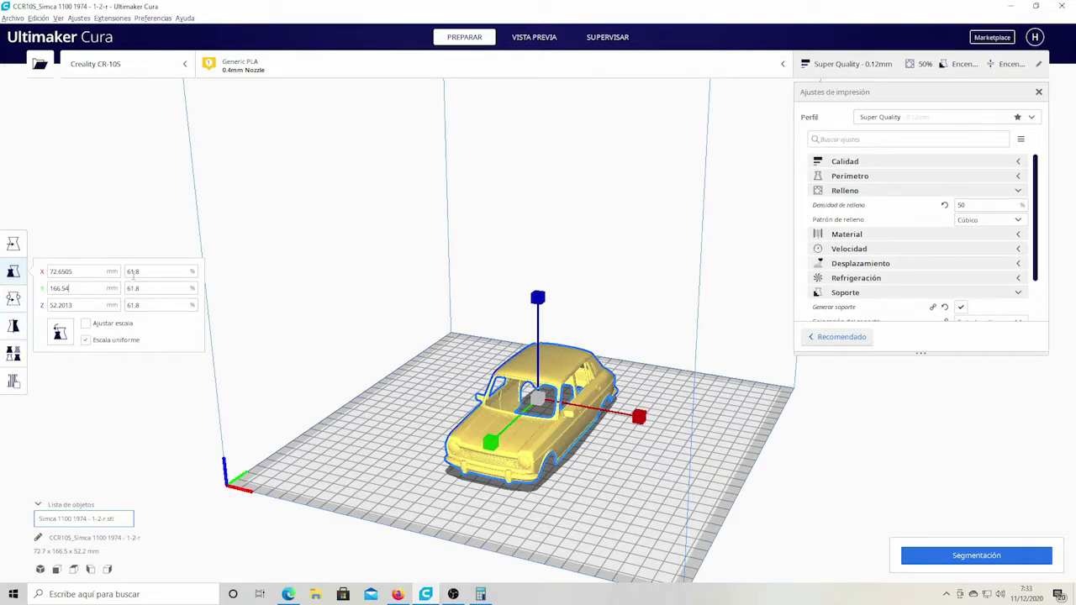
left_click(962, 560)
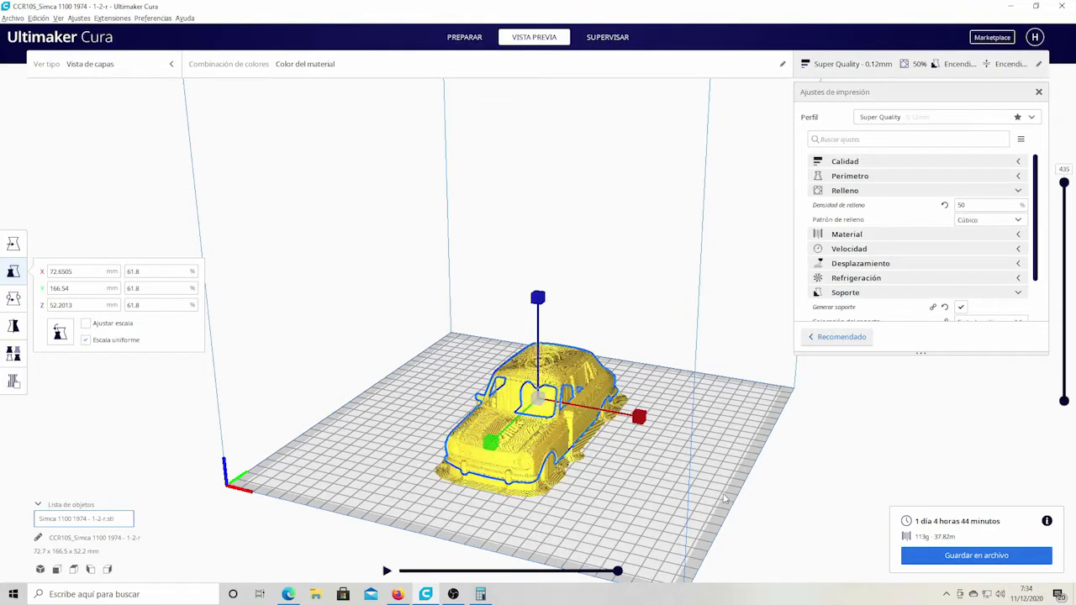
right_click_drag(742, 484, 663, 504)
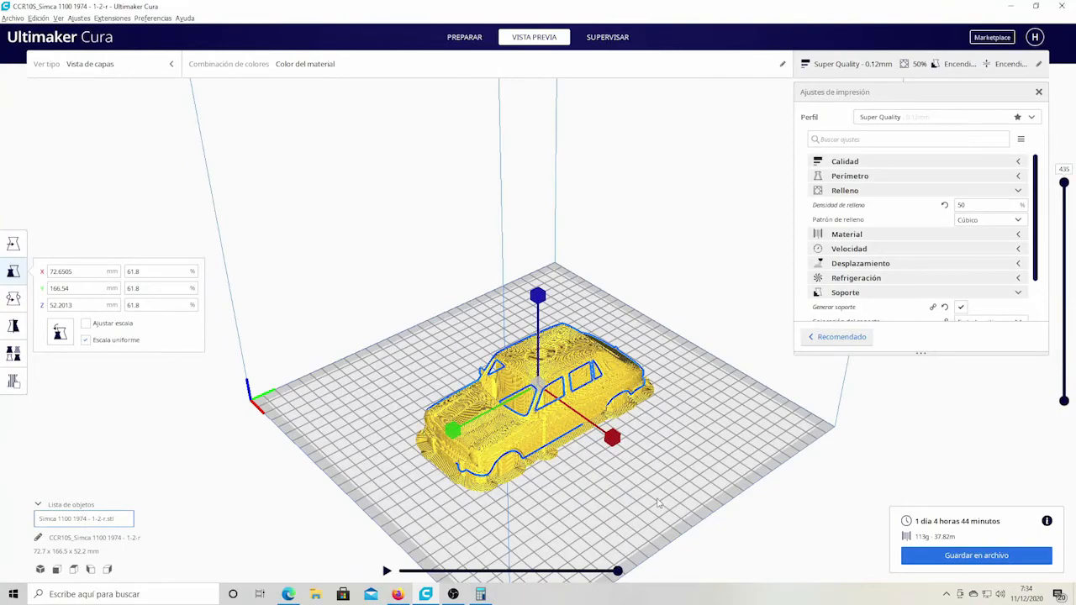